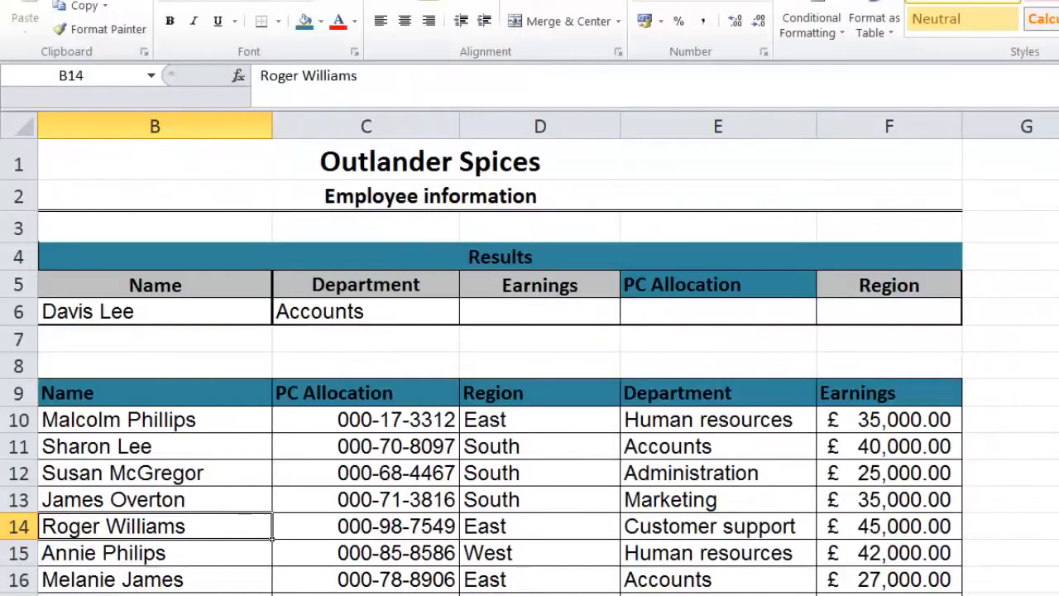
# Replace the employee ID in search cell A6 with the ID of the sixth employee in the list
pyautogui.scroll(-1, 530, 371)
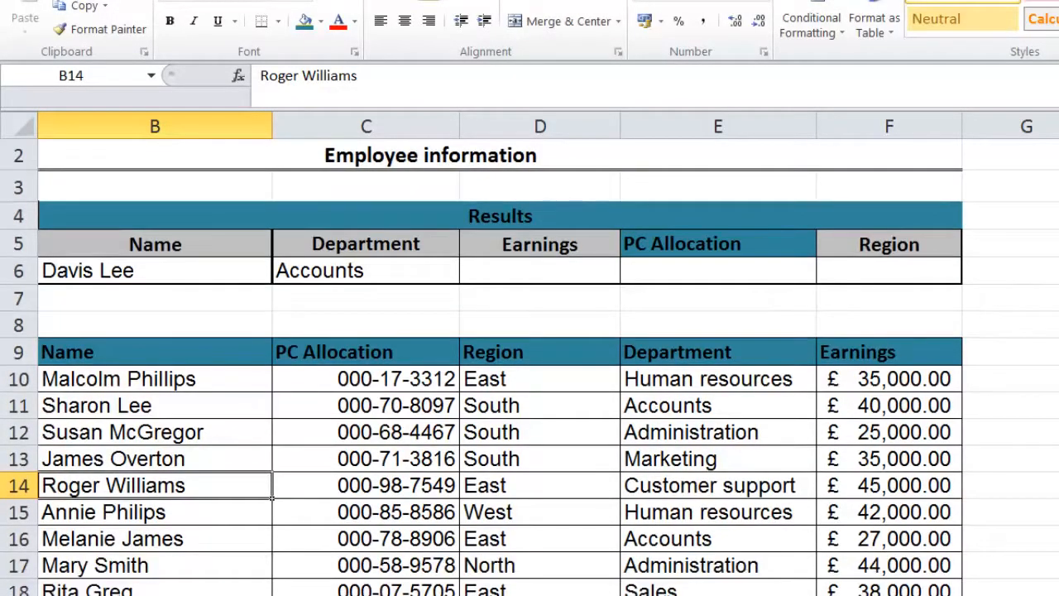
pyautogui.click(165, 272)
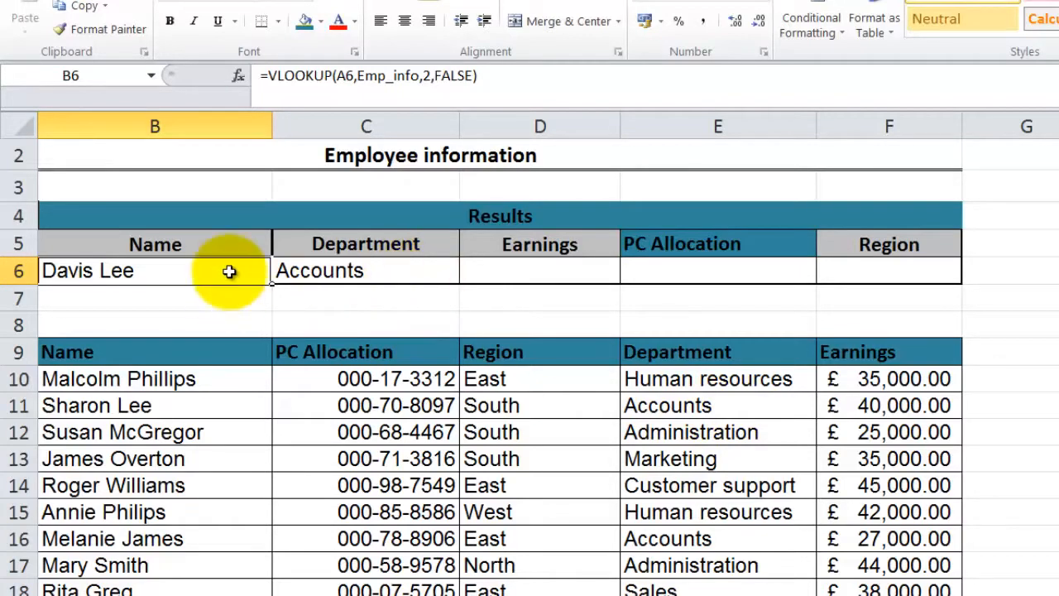
pyautogui.hscroll(-1, 530, 373)
pyautogui.click(135, 273)
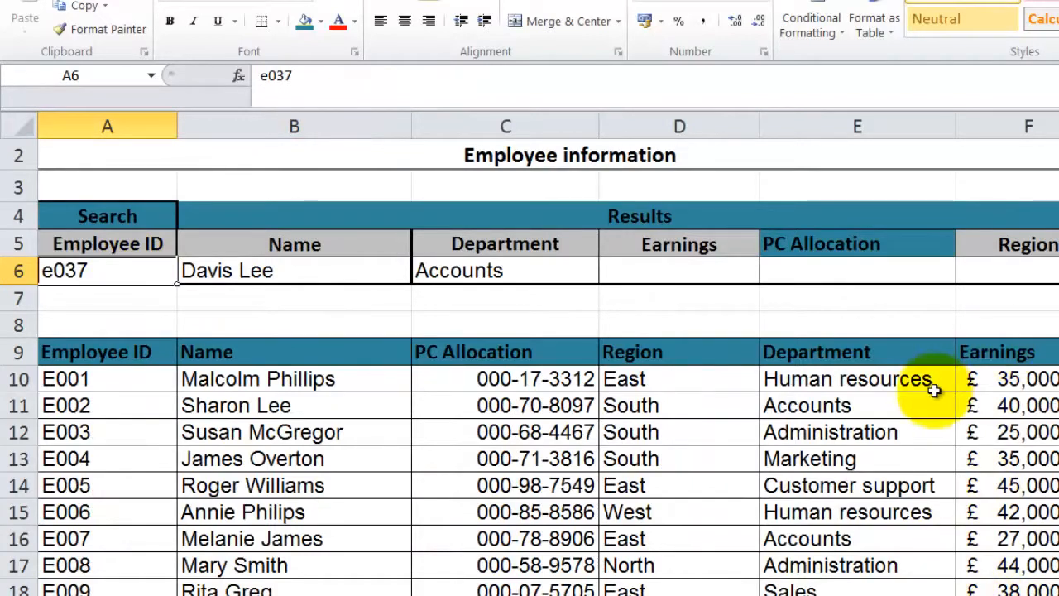
pyautogui.click(307, 76)
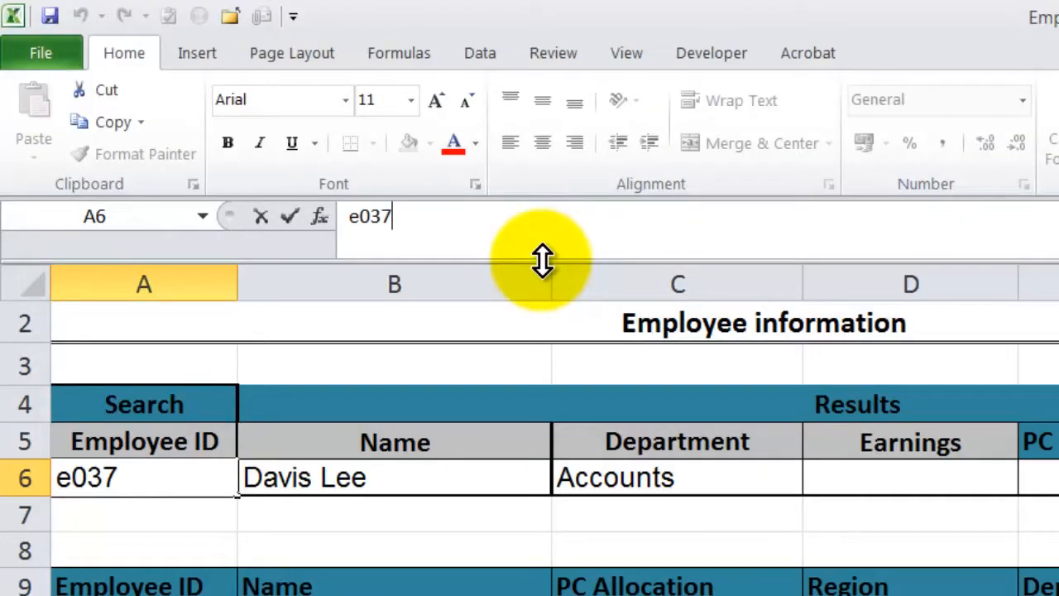
pyautogui.press('BackSpace')
pyautogui.press('BackSpace')
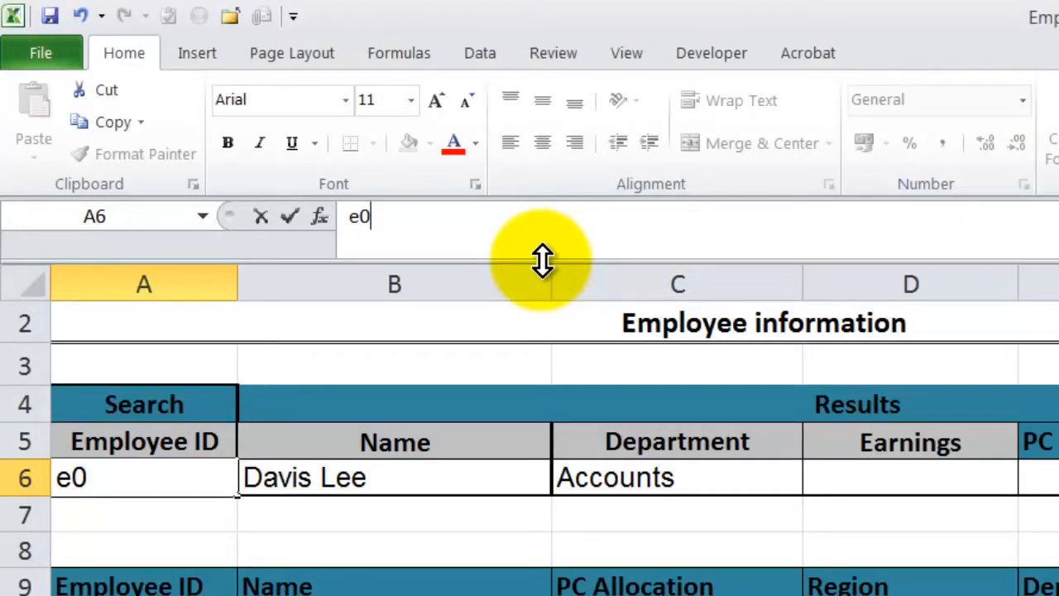
pyautogui.write('06')
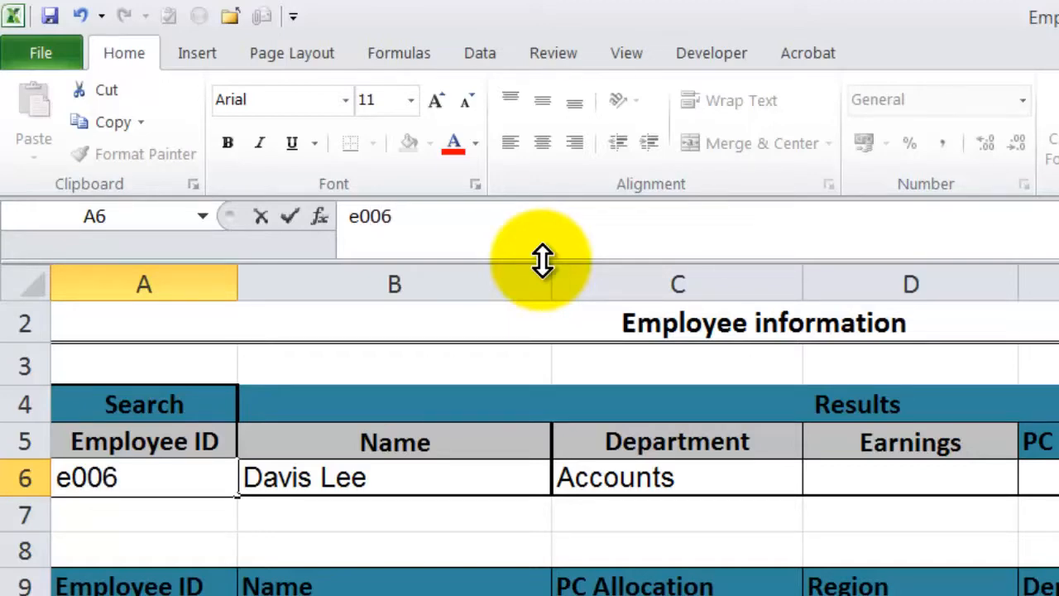
pyautogui.click(294, 218)
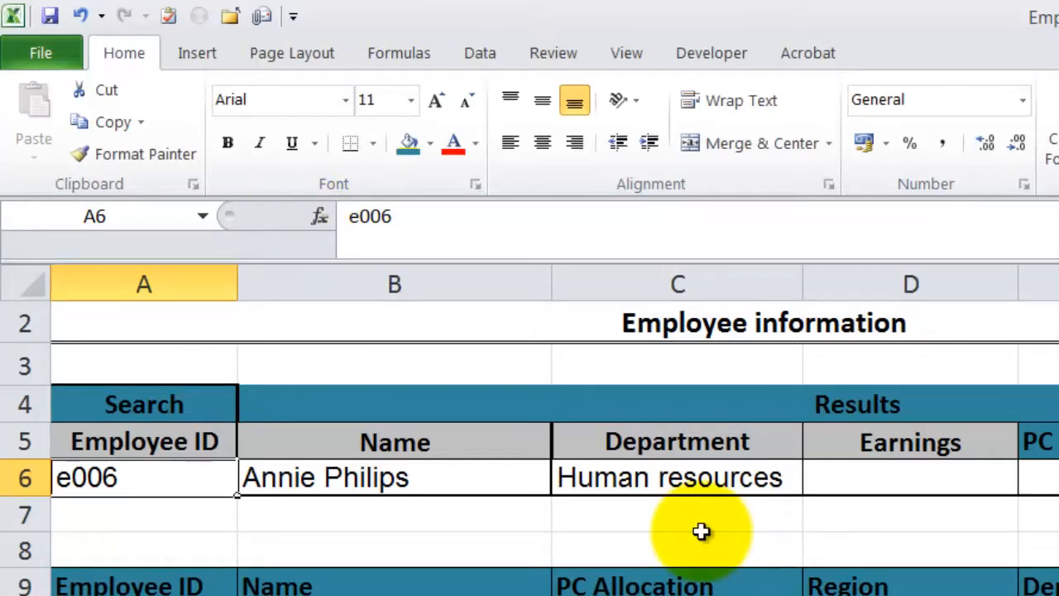
# Examine the lookup formulas in B6 and C6 and count the employee table's columns from Employee ID across to Department
pyautogui.click(447, 484)
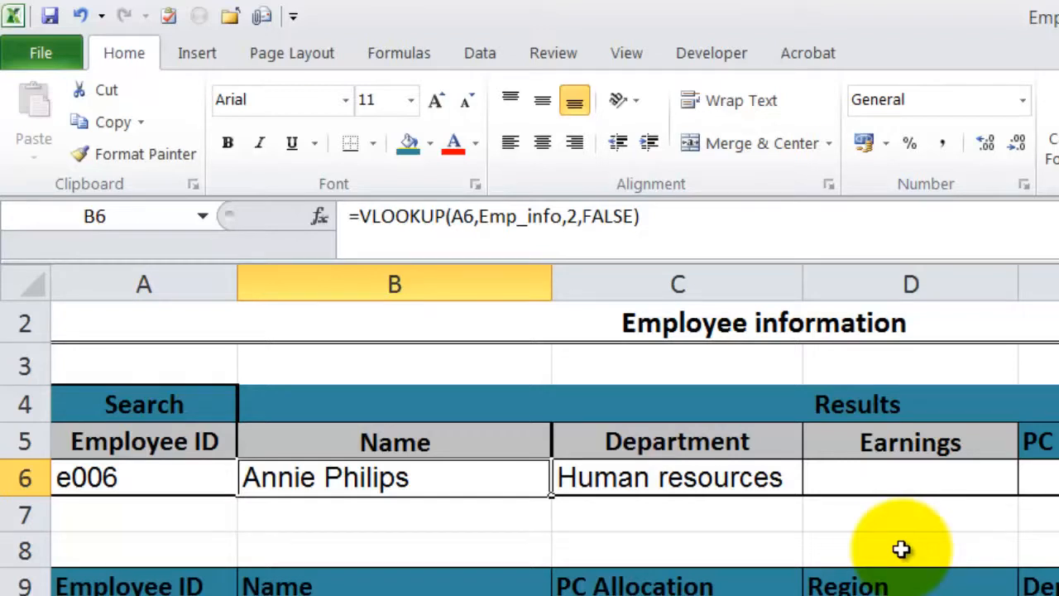
pyautogui.click(166, 595)
pyautogui.click(385, 595)
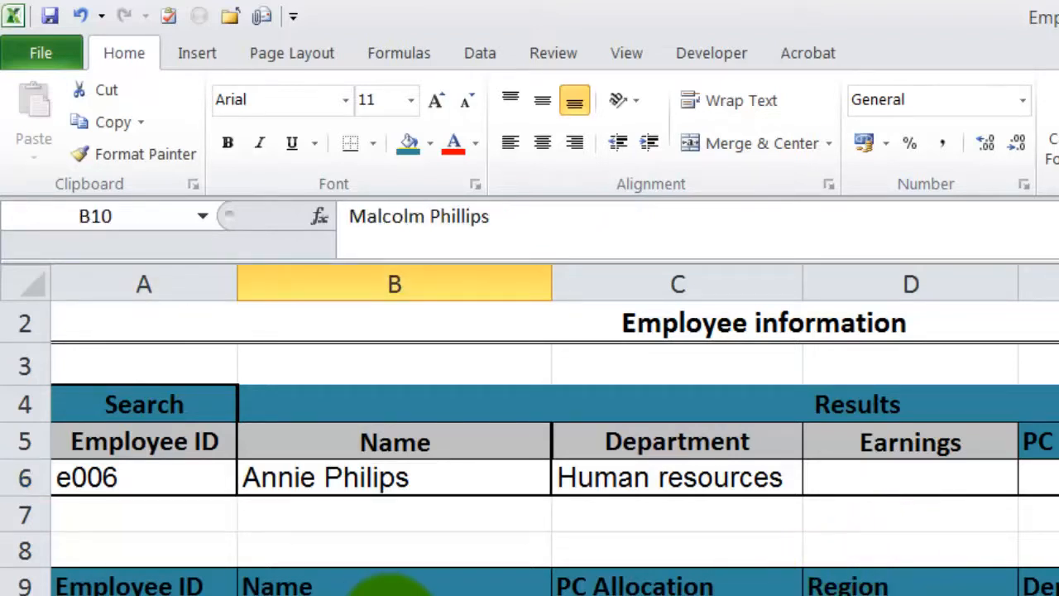
pyautogui.click(426, 490)
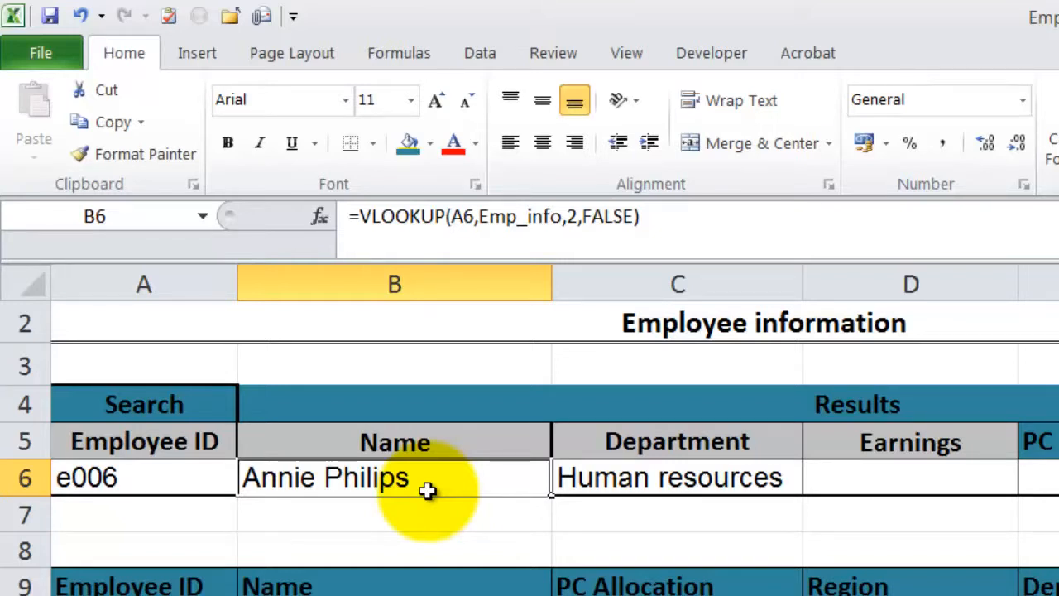
pyautogui.rightClick(431, 493)
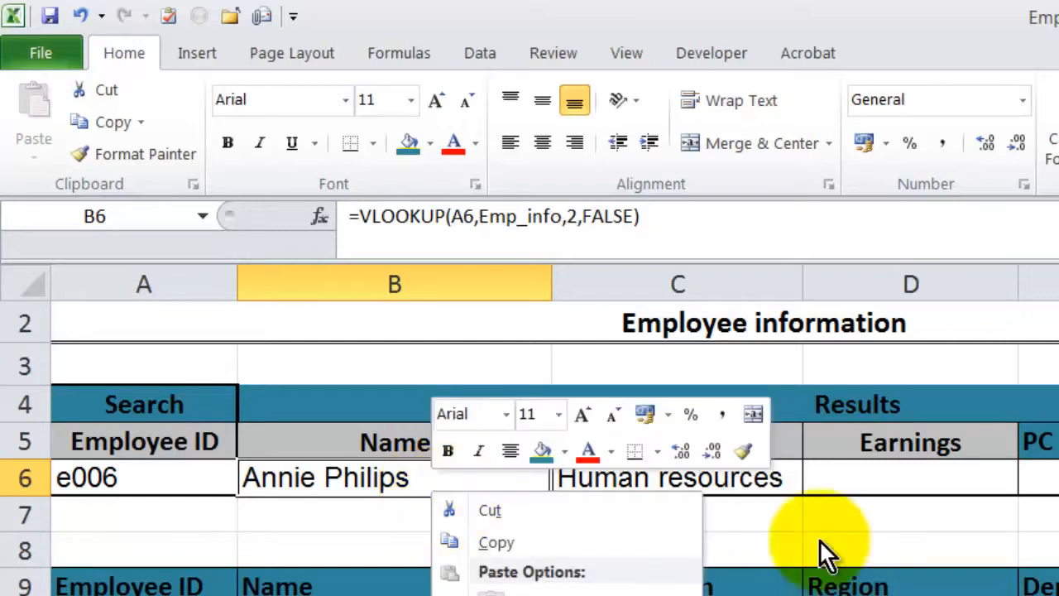
pyautogui.click(769, 477)
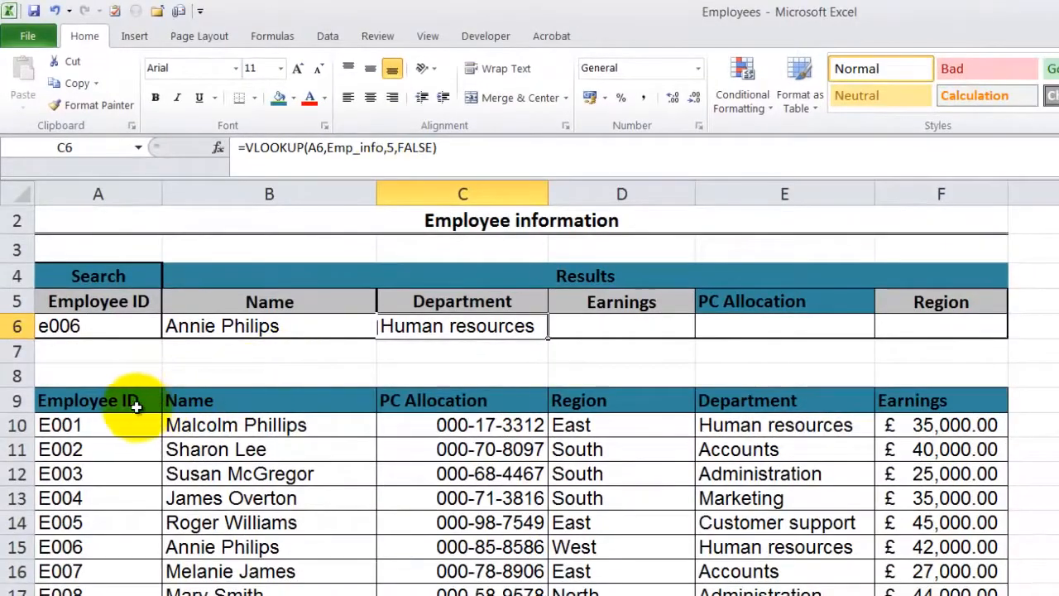
pyautogui.click(126, 421)
pyautogui.click(261, 425)
pyautogui.click(456, 425)
pyautogui.click(585, 428)
pyautogui.click(740, 429)
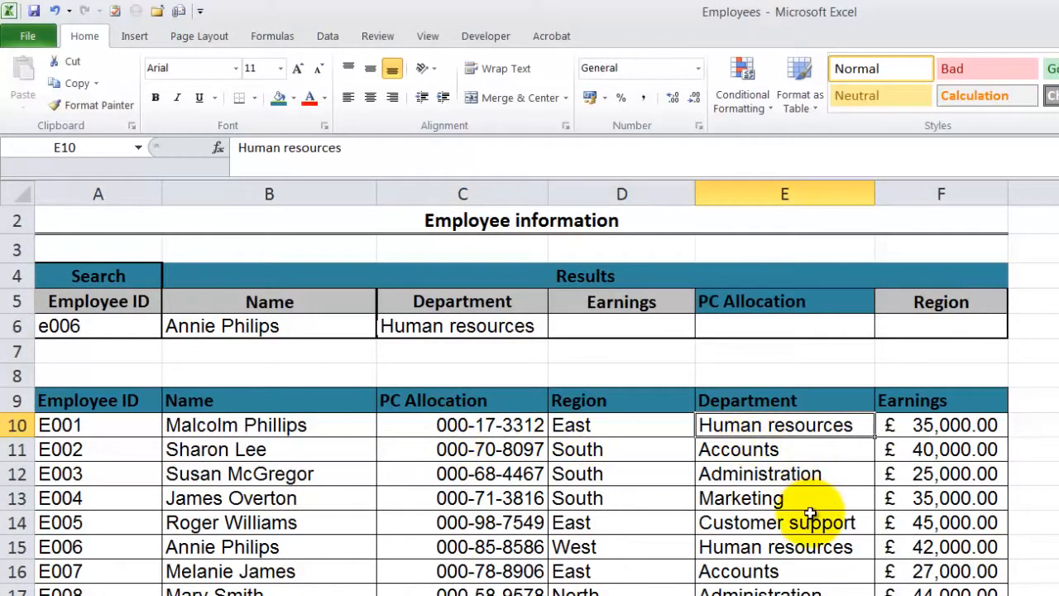
# Enter the formula =VLOOKUP(A6,Emp_info,6,FALSE) in the Earnings result cell D6
pyautogui.click(642, 328)
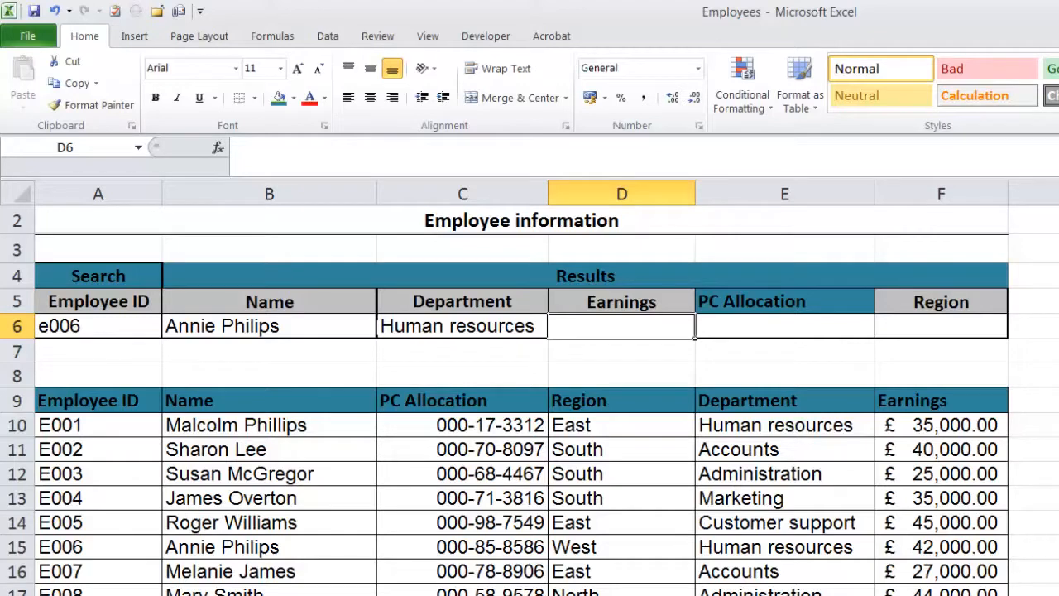
pyautogui.write('=')
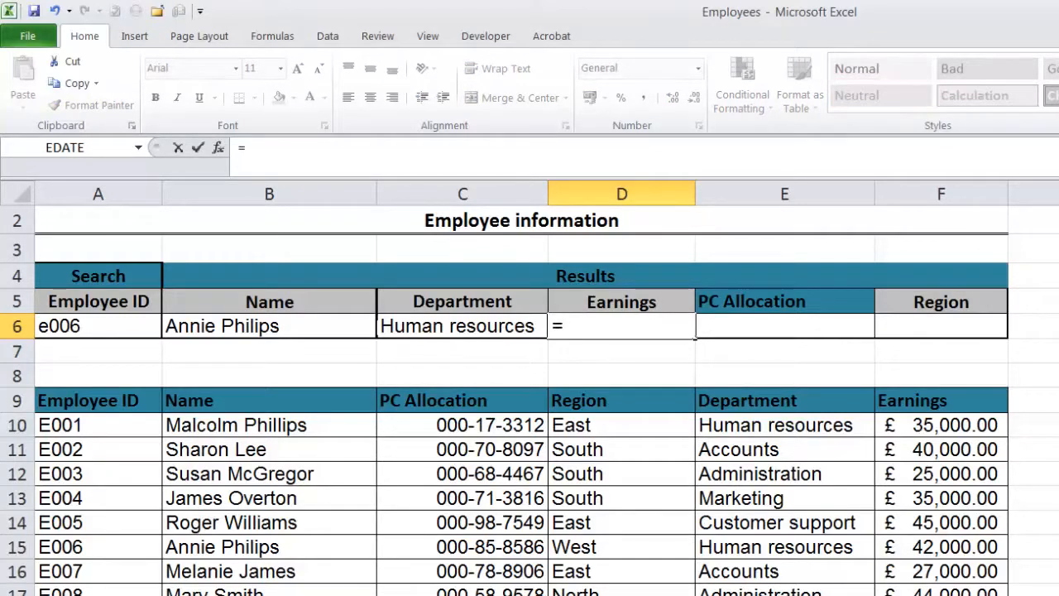
pyautogui.write('vl')
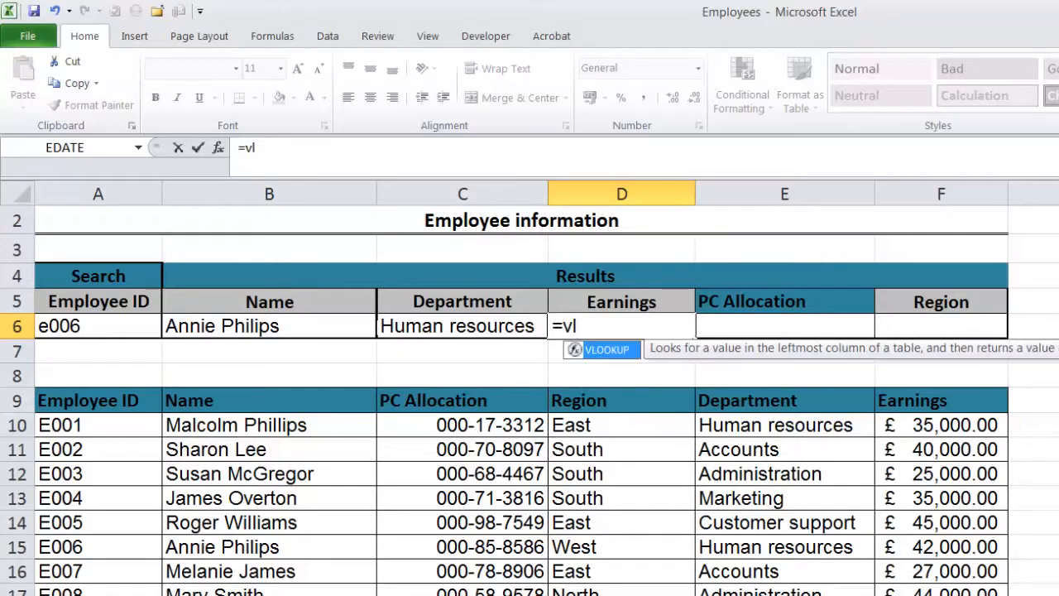
pyautogui.doubleClick(610, 356)
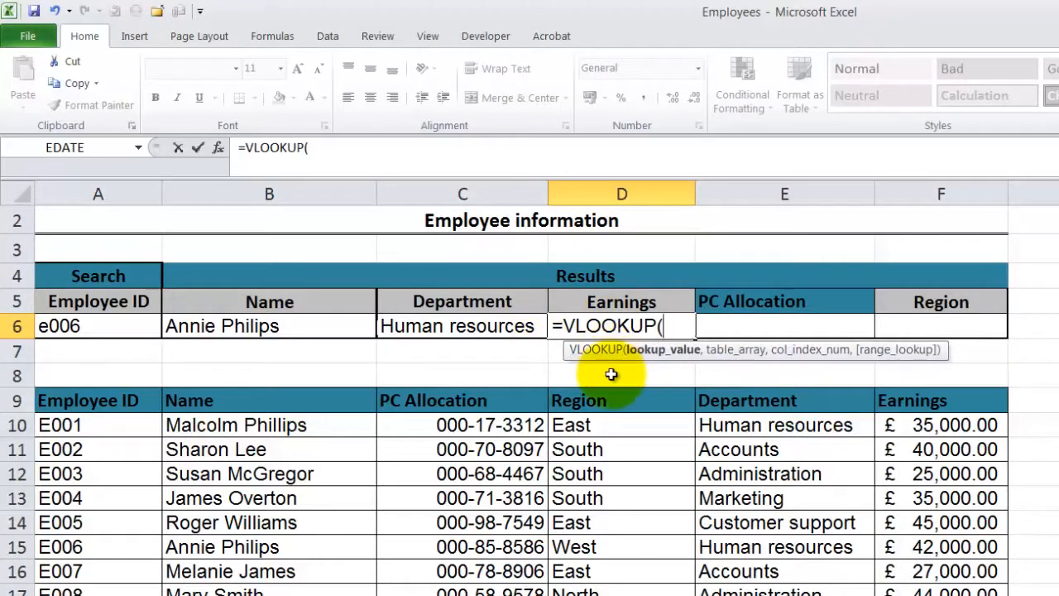
pyautogui.moveTo(587, 357); pyautogui.dragTo(418, 372)
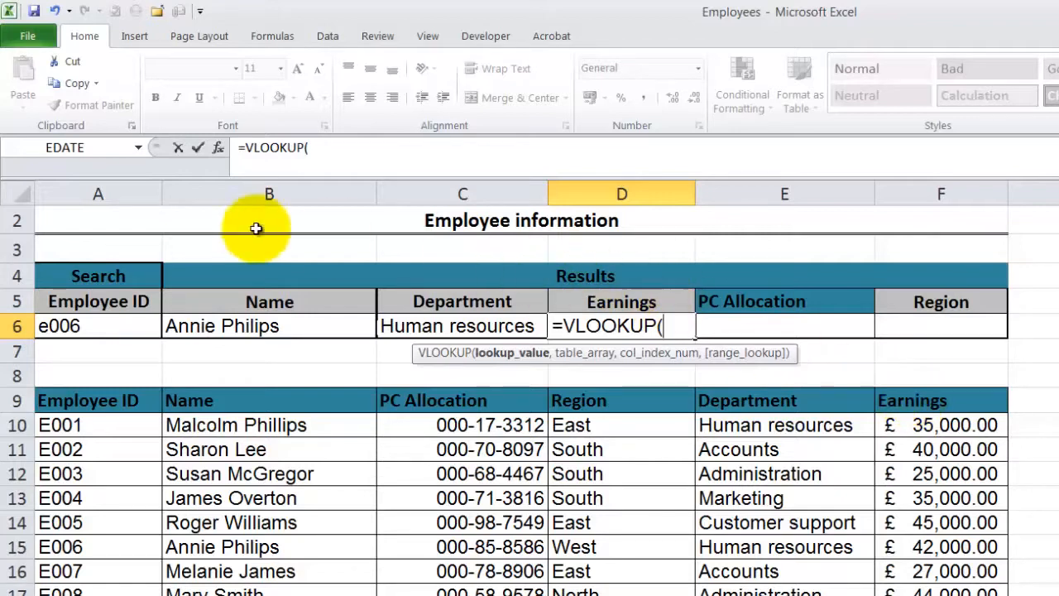
pyautogui.click(120, 327)
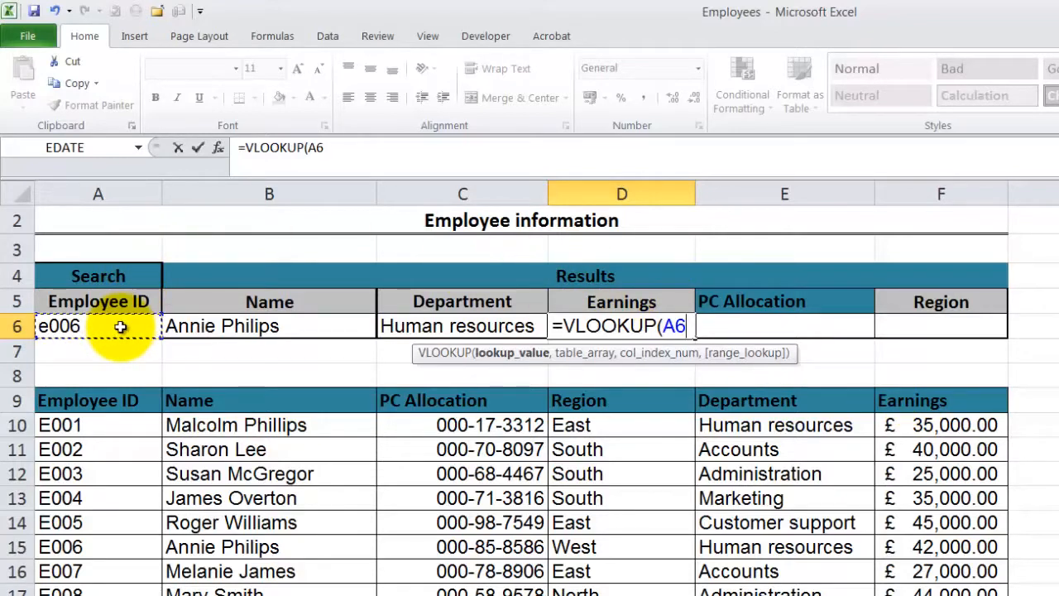
pyautogui.write(',')
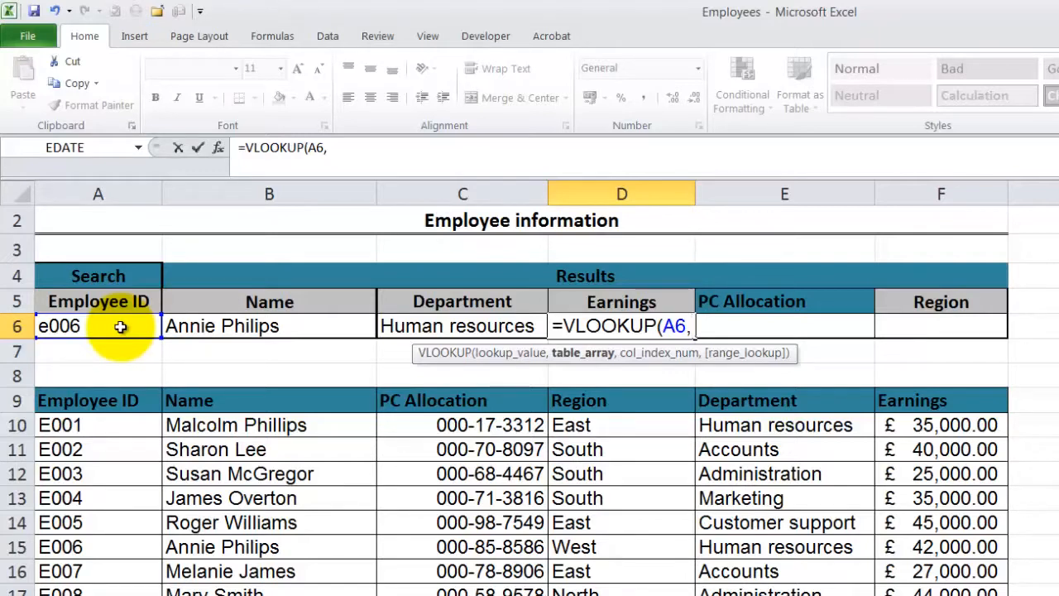
pyautogui.write('emp')
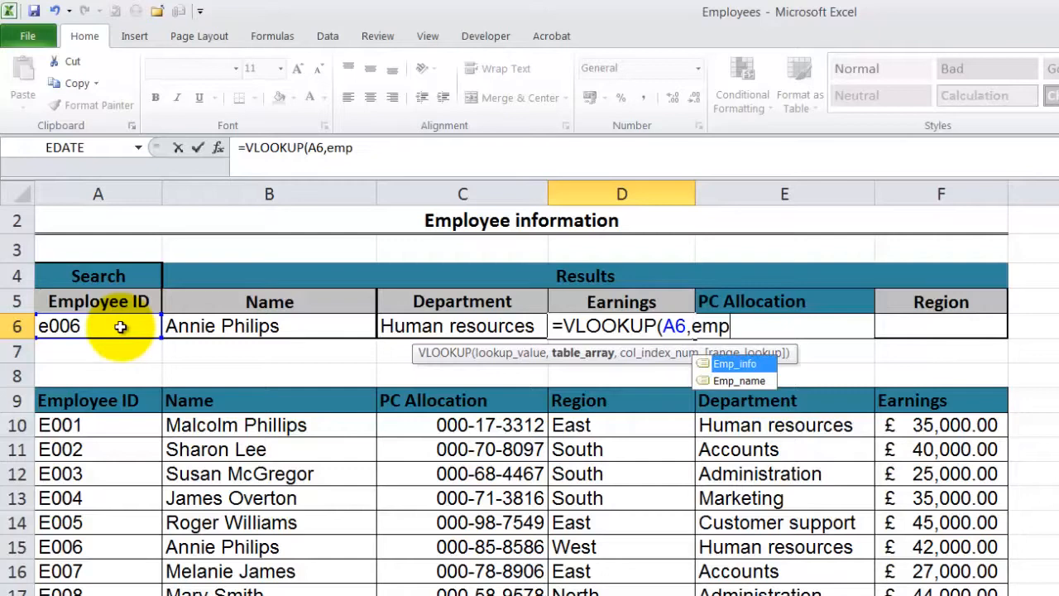
pyautogui.doubleClick(759, 366)
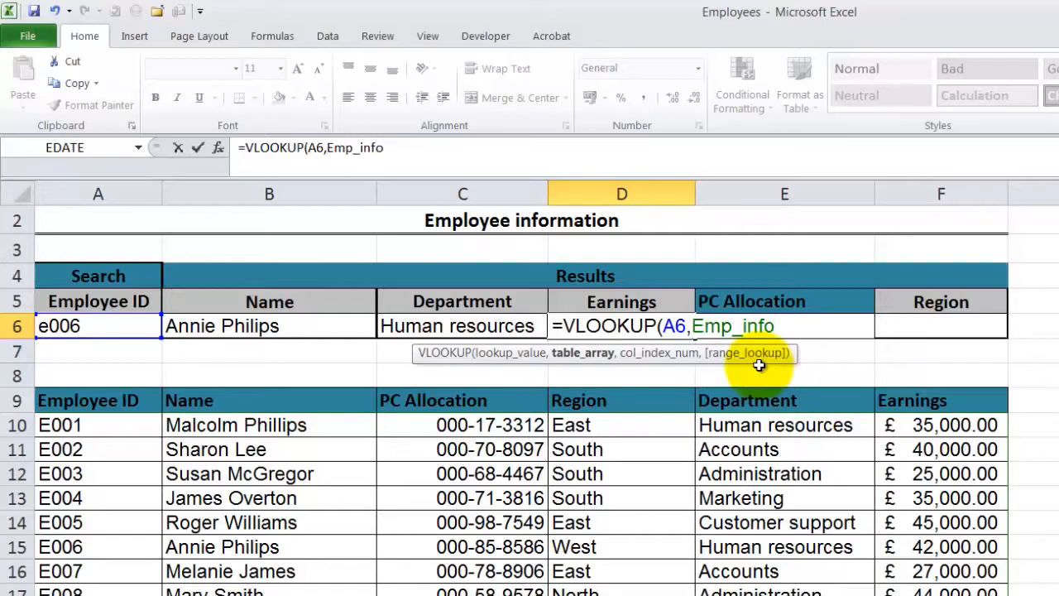
pyautogui.write(',')
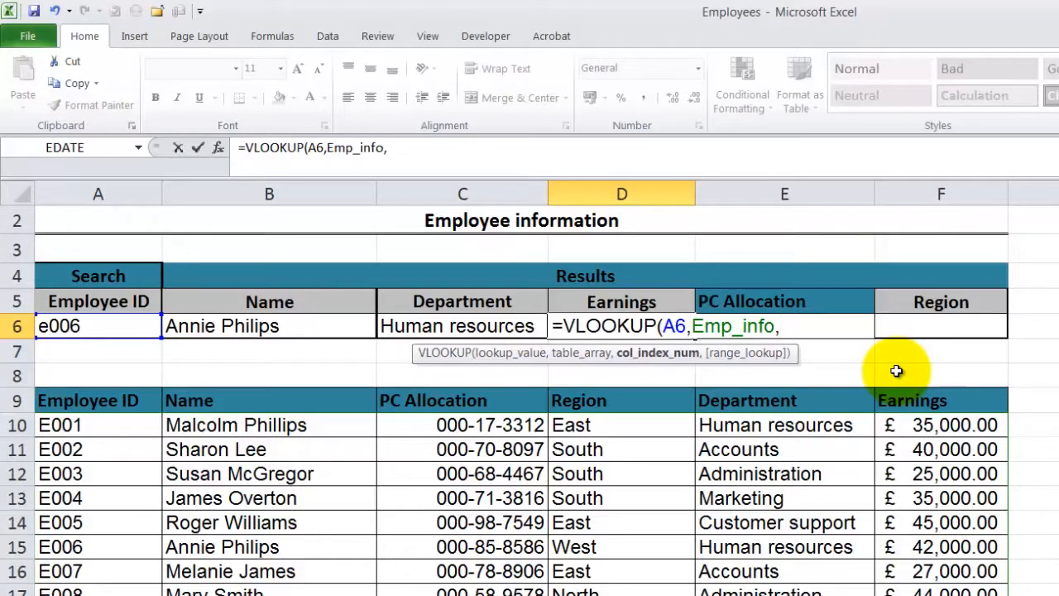
pyautogui.write('6,')
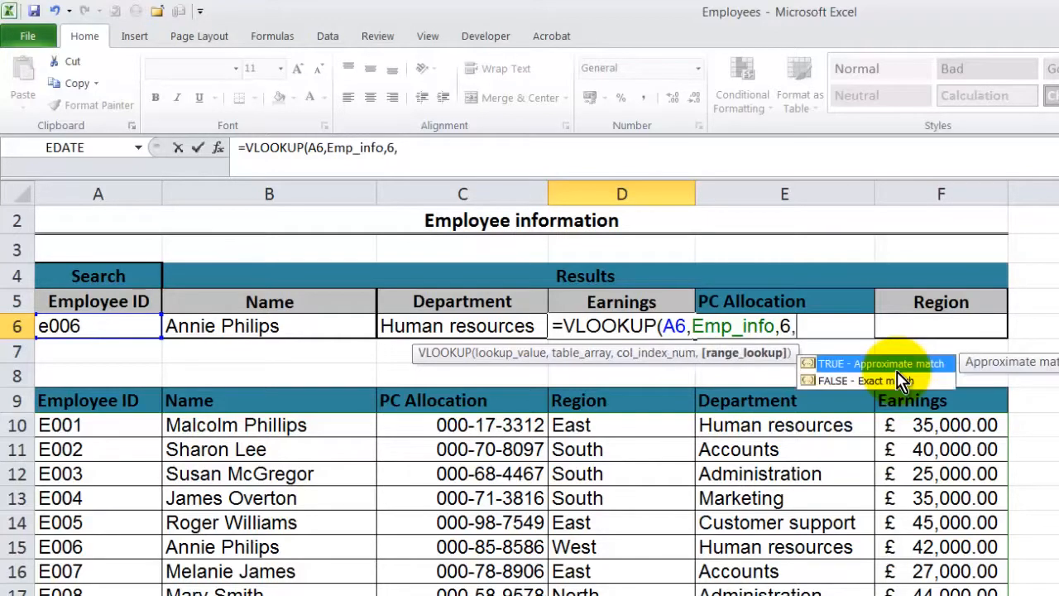
pyautogui.doubleClick(850, 381)
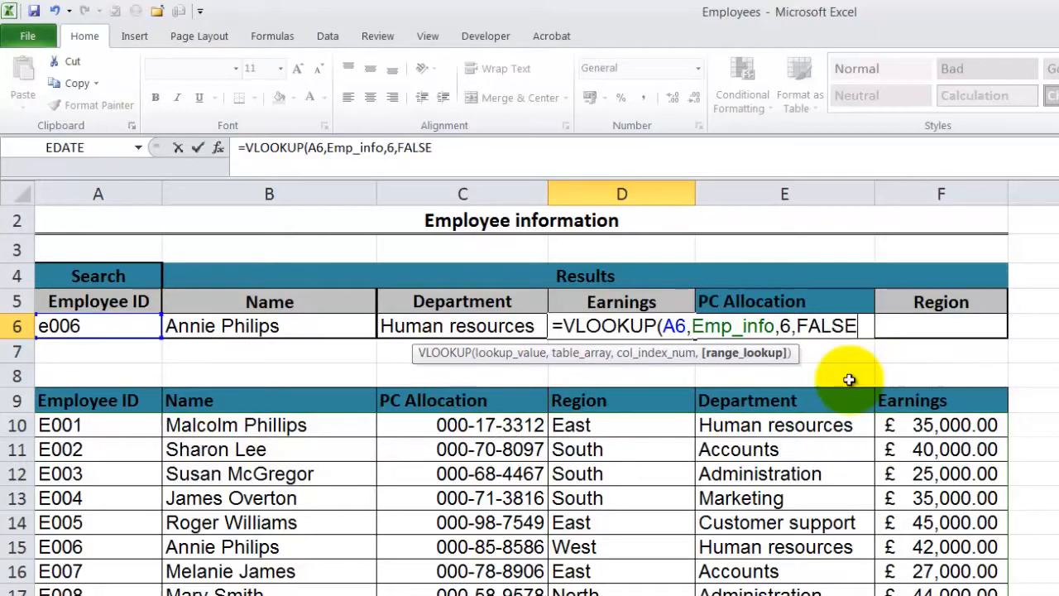
pyautogui.write(')')
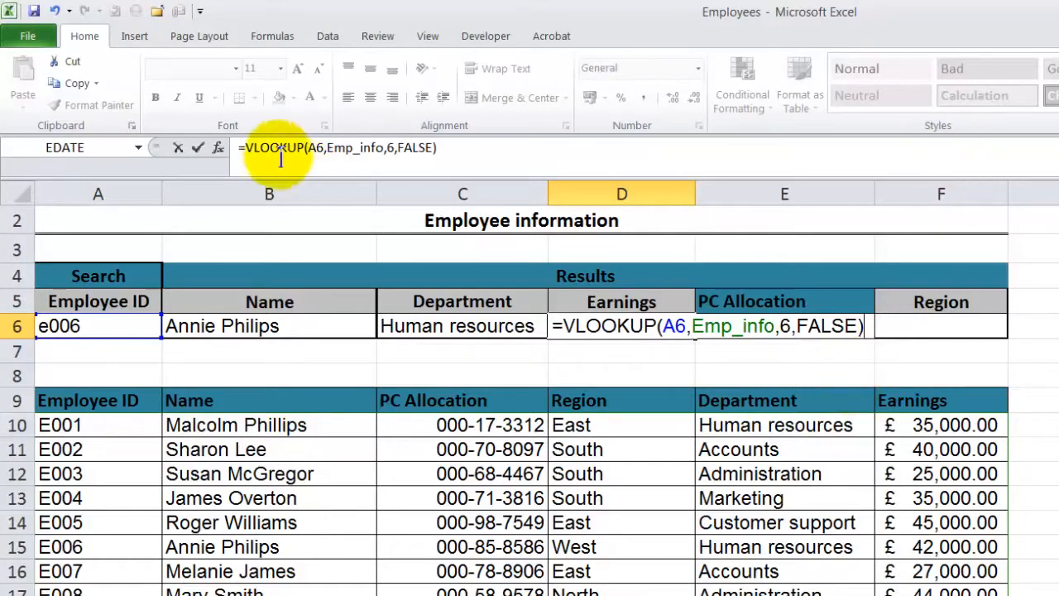
pyautogui.click(195, 148)
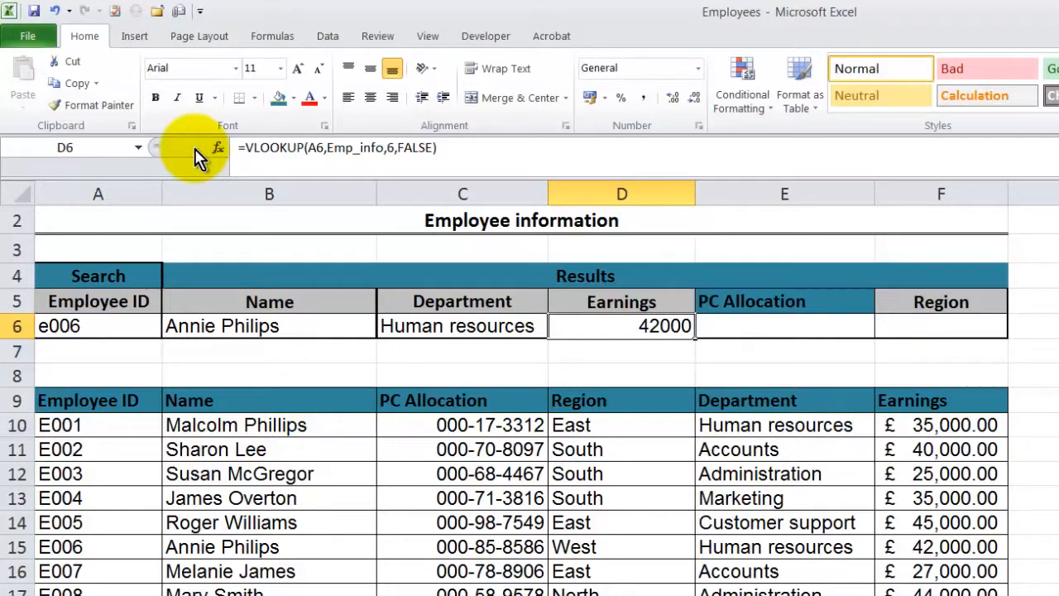
# Check the Earnings result against the record in row 15, and set search cell A6 to the tenth employee's ID
pyautogui.click(116, 547)
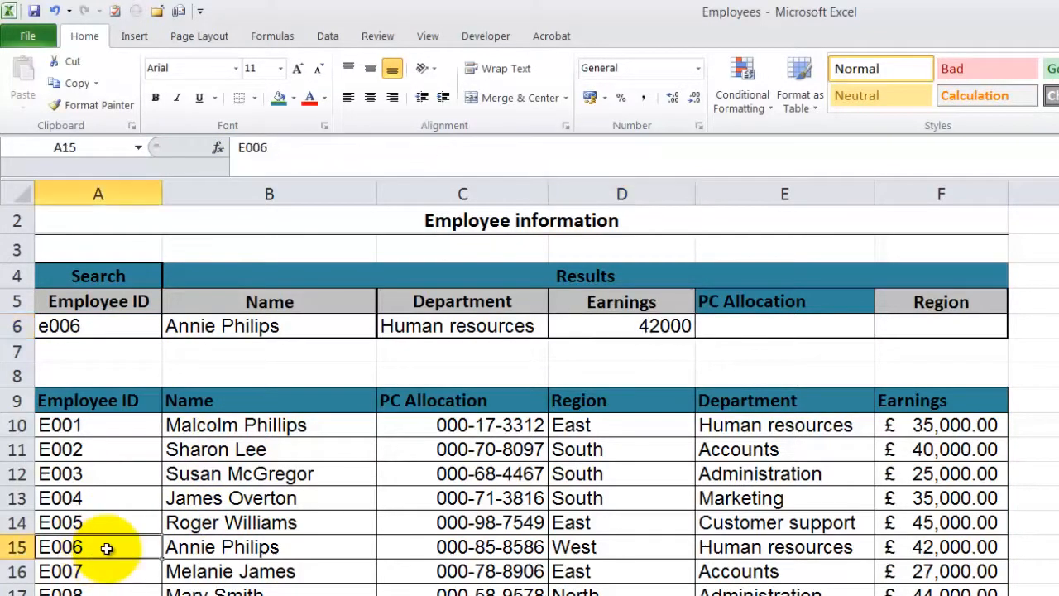
pyautogui.click(254, 550)
pyautogui.click(977, 551)
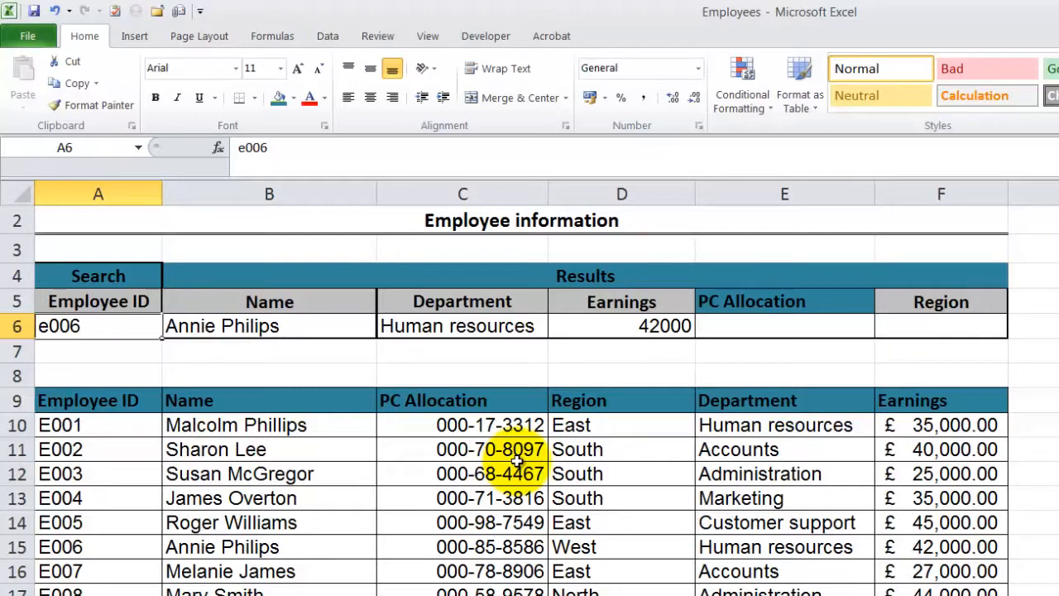
pyautogui.write('e010')
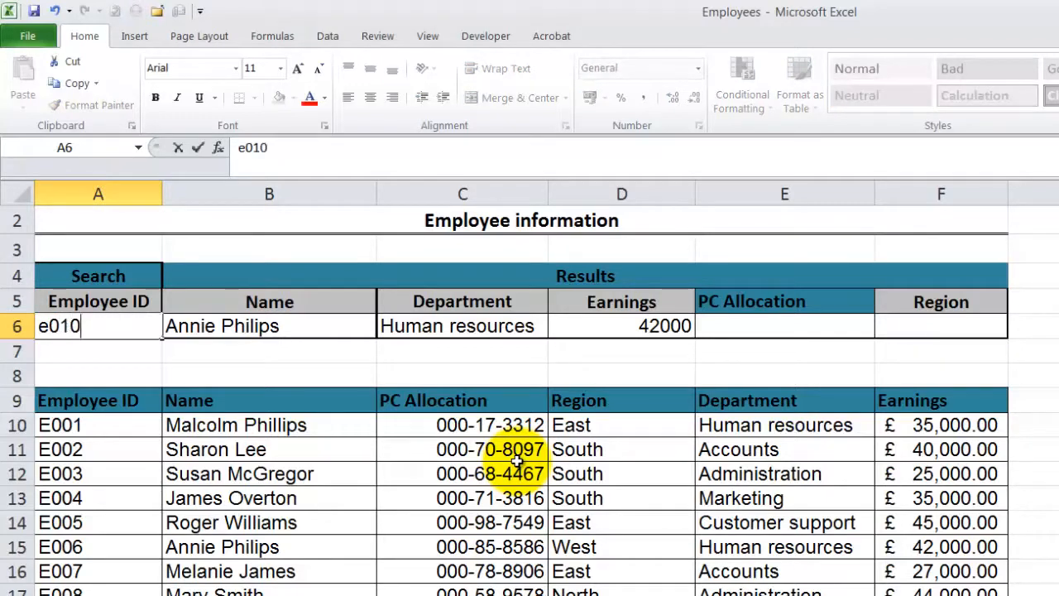
pyautogui.press('Return')
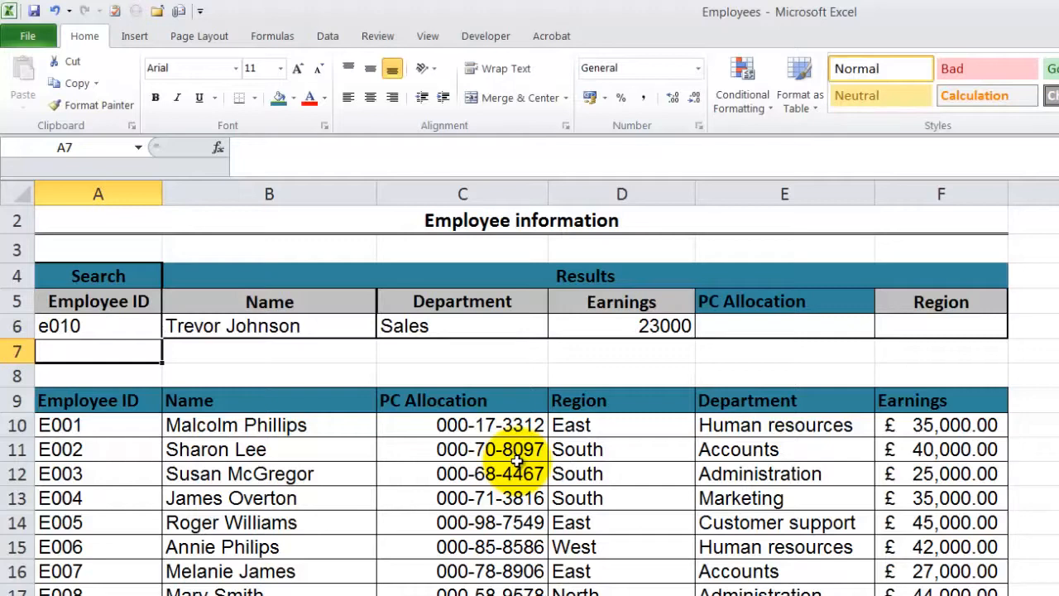
pyautogui.click(111, 321)
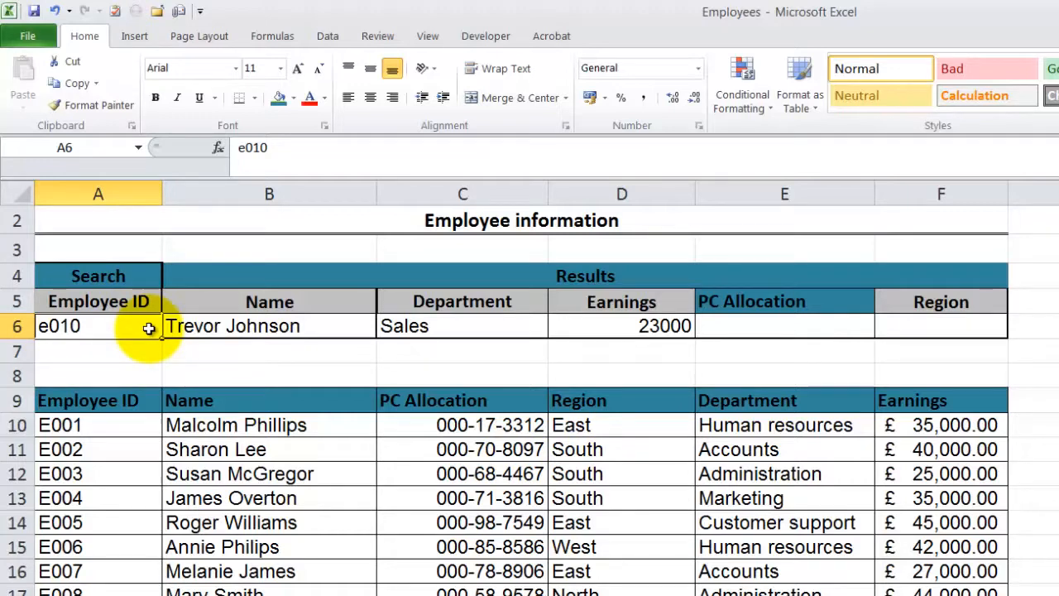
# Enter the formula =VLOOKUP(A6,Emp_info,3,FALSE) in the PC Allocation result cell E6
pyautogui.click(804, 322)
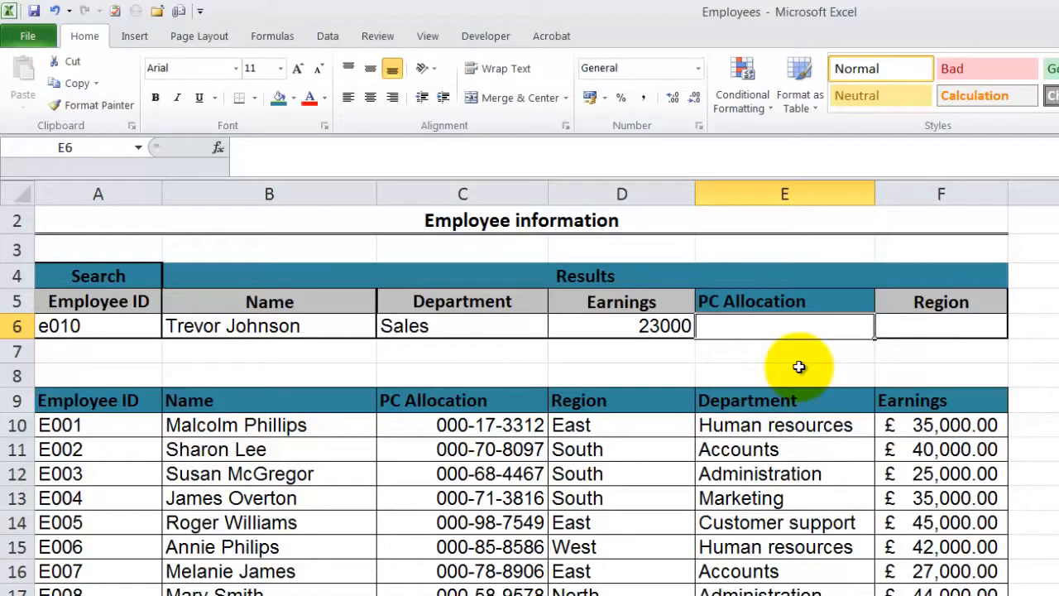
pyautogui.write('=vl')
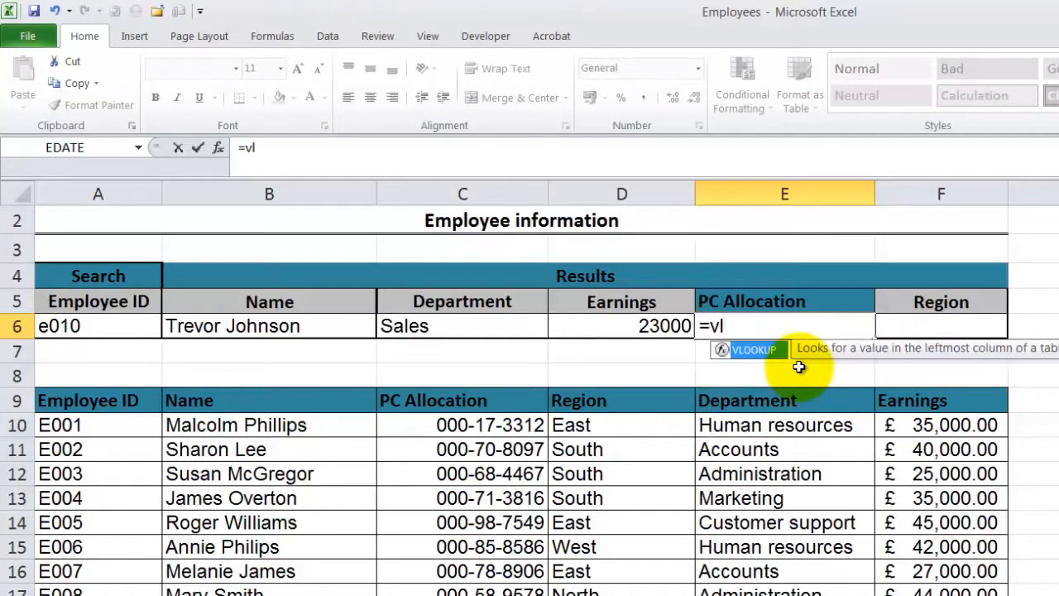
pyautogui.doubleClick(765, 353)
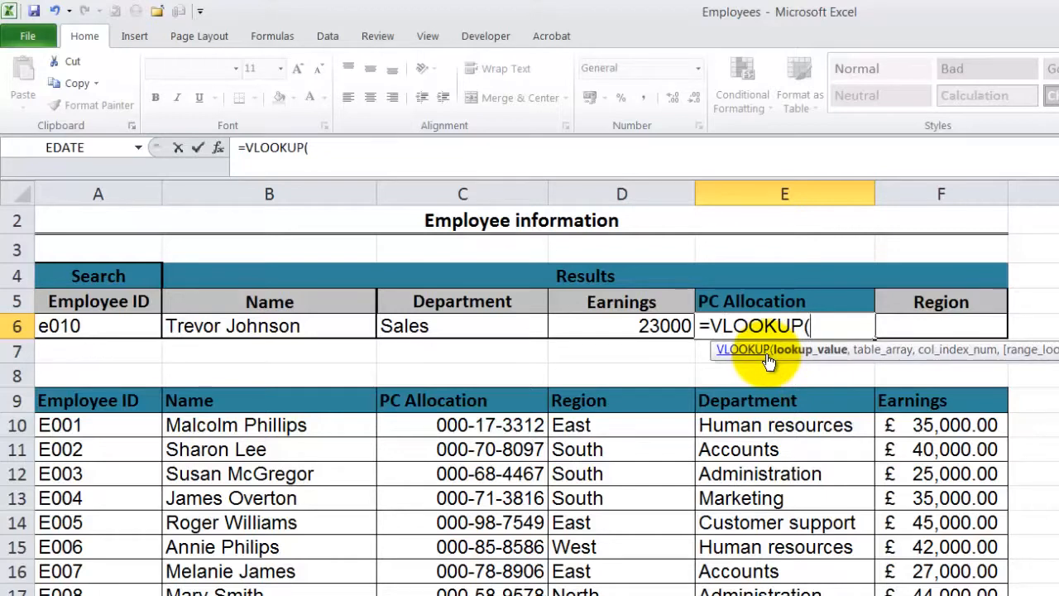
pyautogui.click(105, 326)
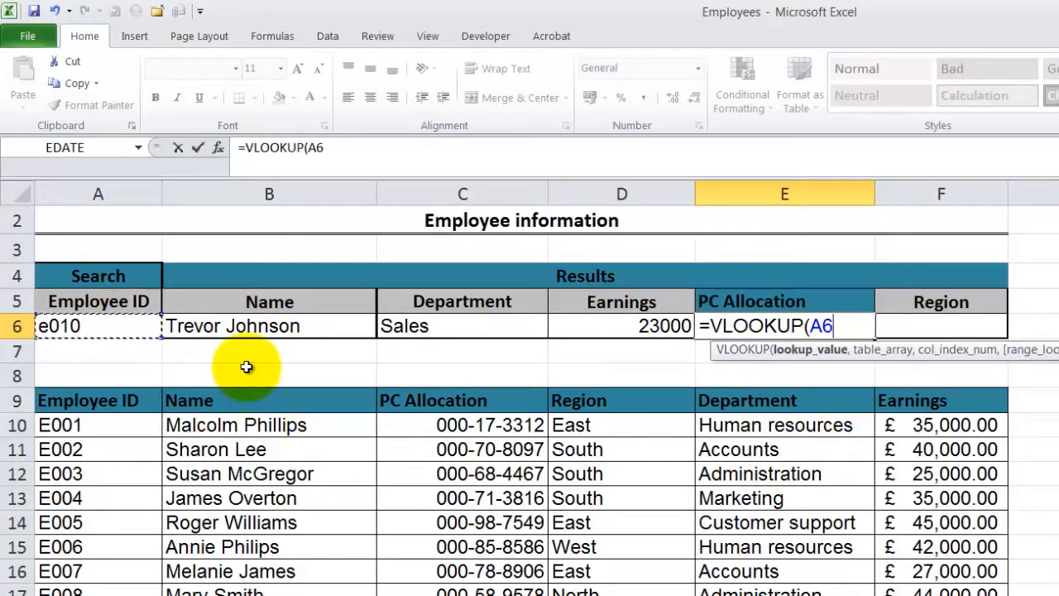
pyautogui.write(',')
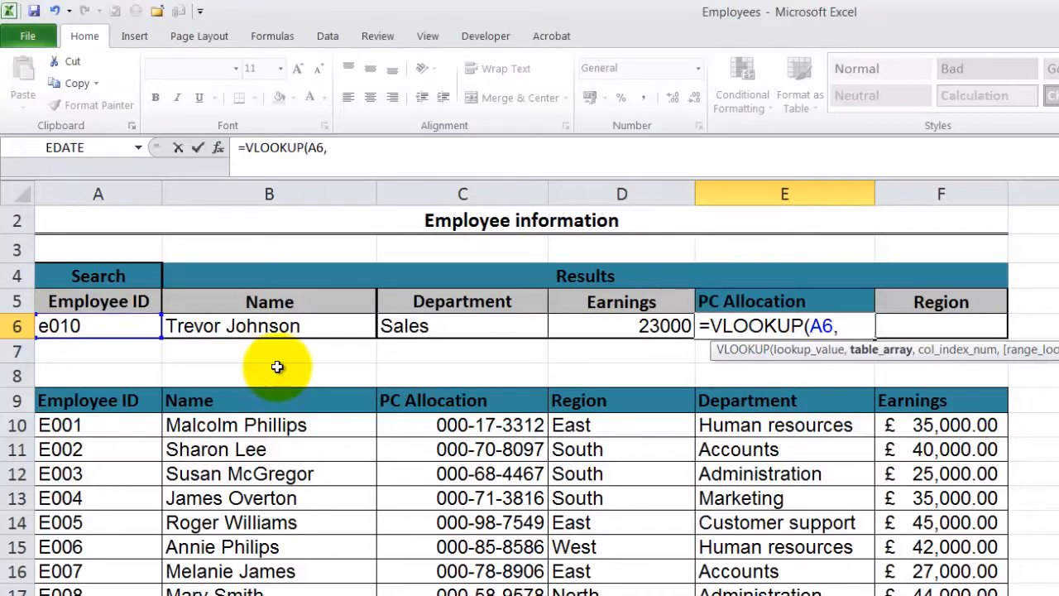
pyautogui.write('em')
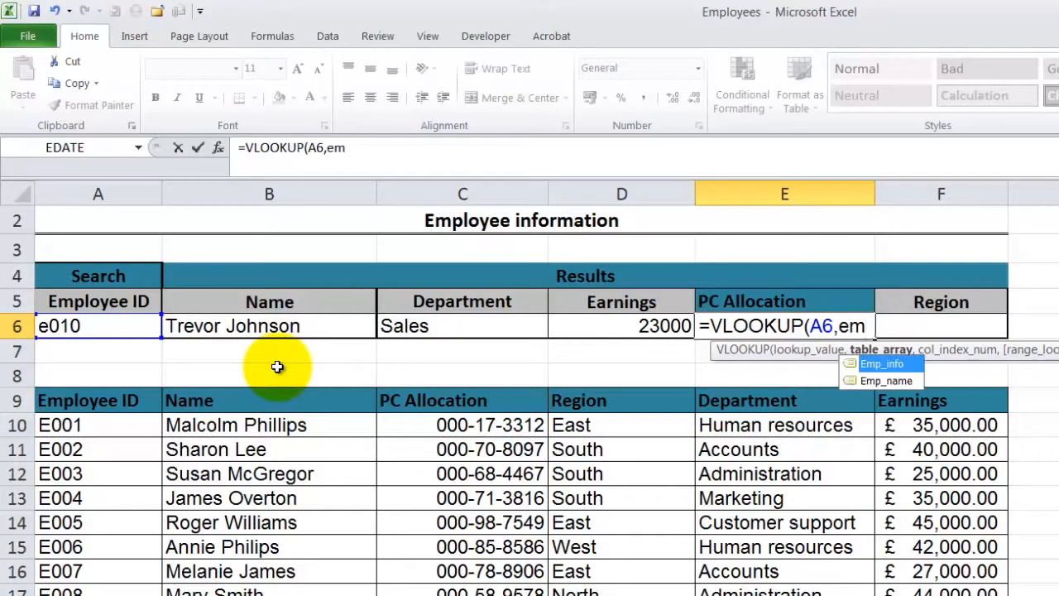
pyautogui.doubleClick(877, 367)
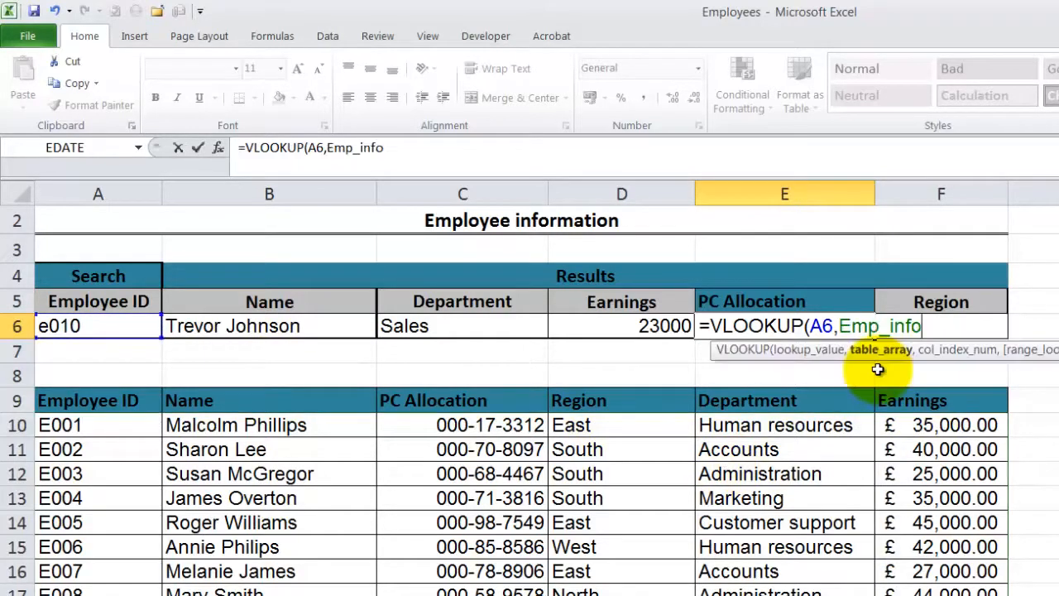
pyautogui.write(',')
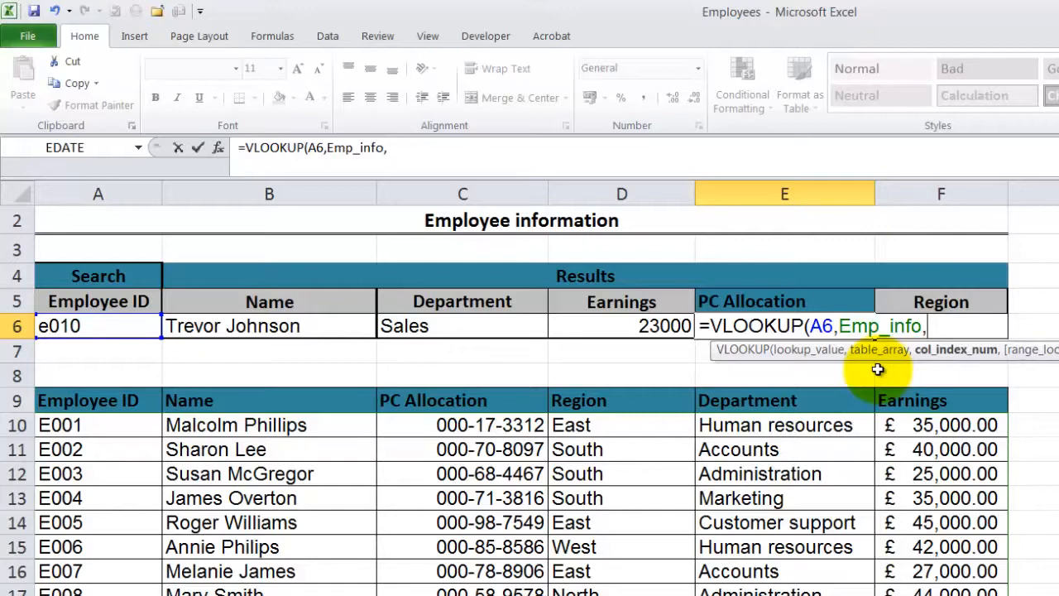
pyautogui.write('3')
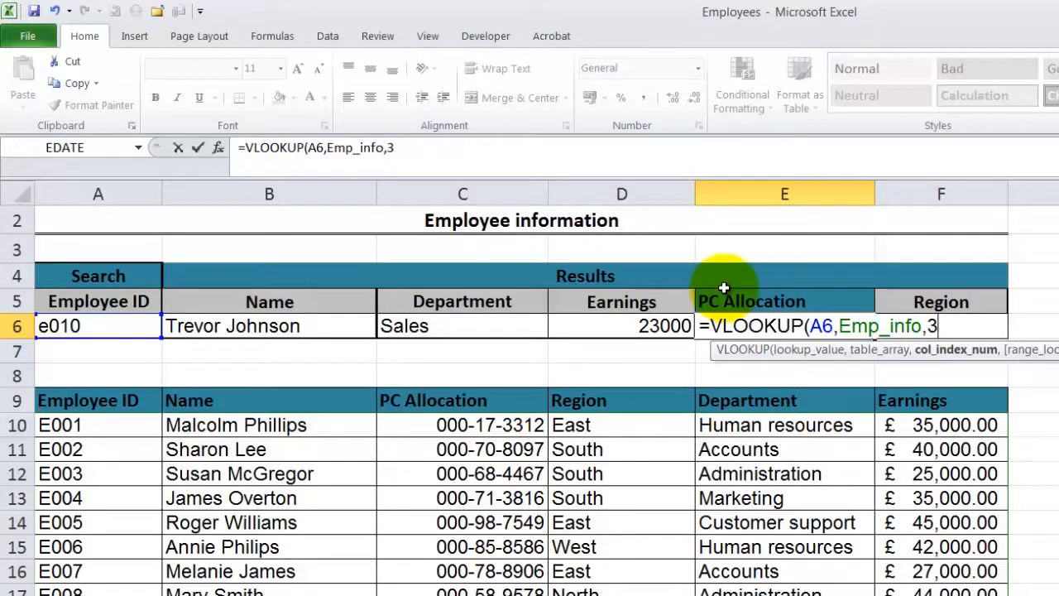
pyautogui.write(',')
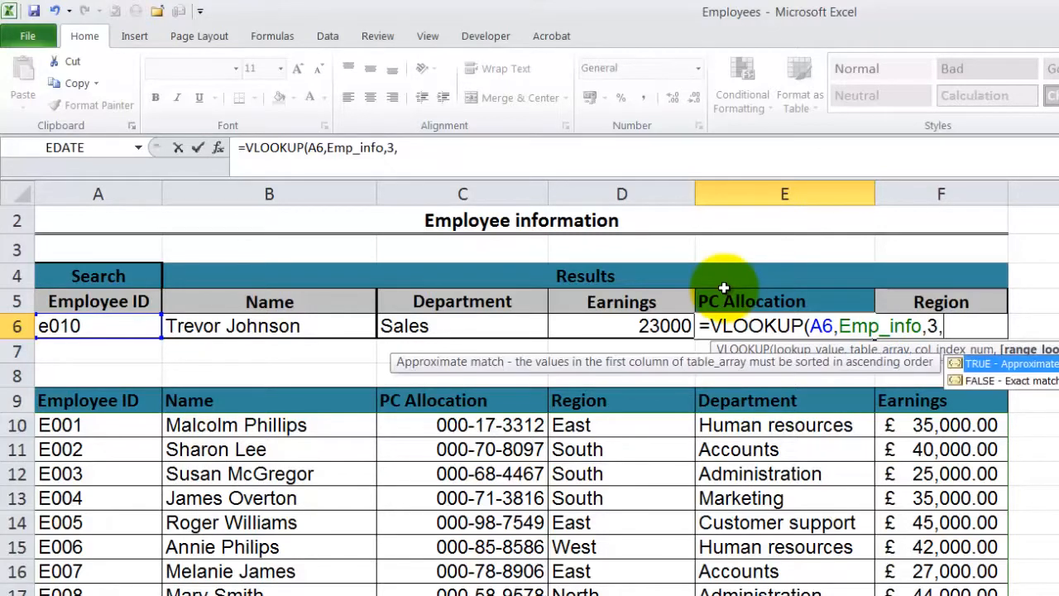
pyautogui.doubleClick(980, 382)
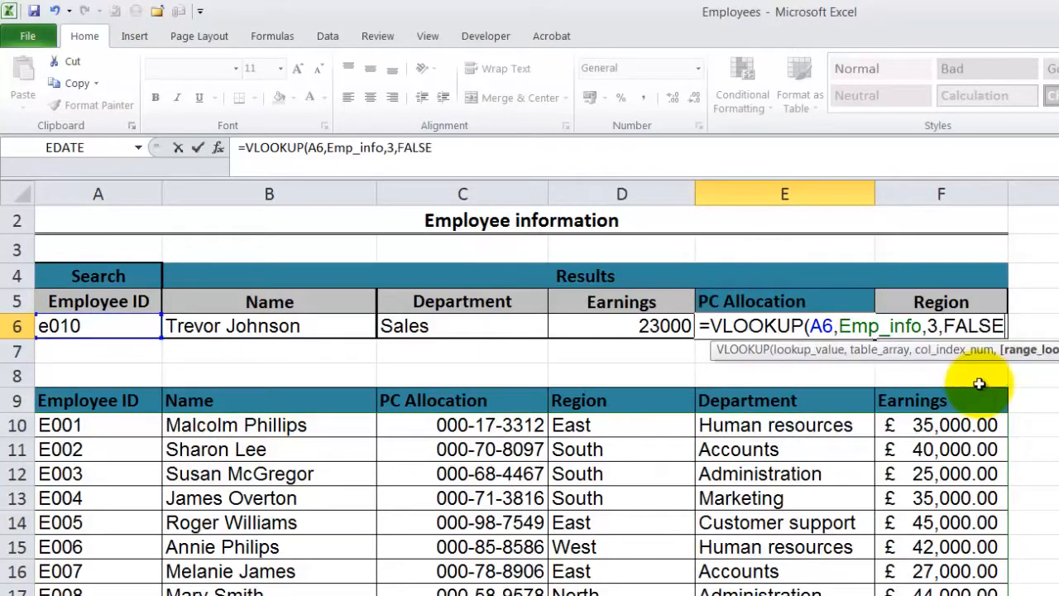
pyautogui.click(199, 148)
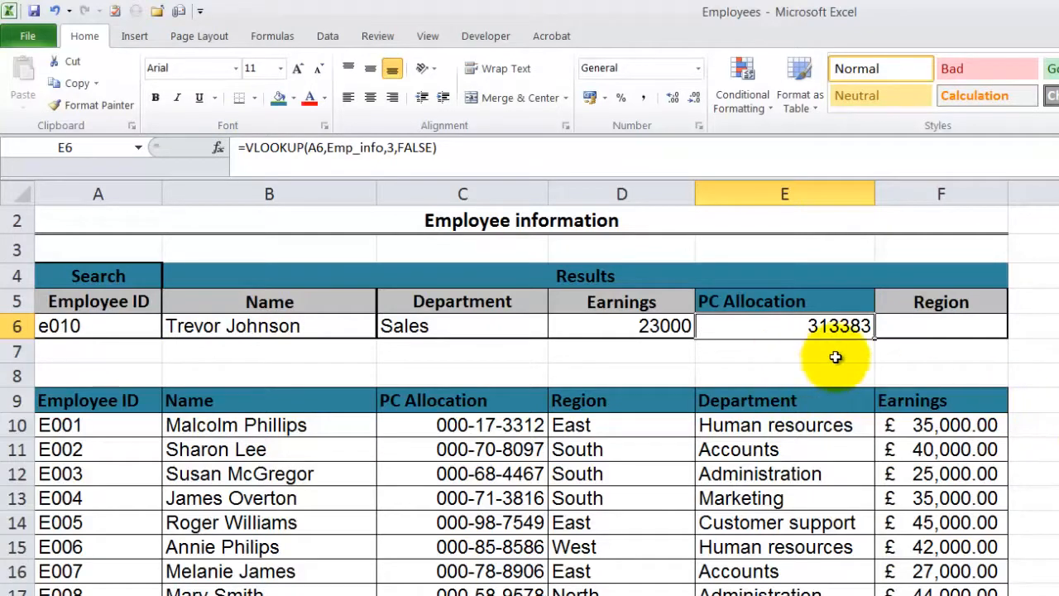
# Copy the formatting of the first PC Allocation entry, C10, onto the PC Allocation result cell E6 with Format Painter
pyautogui.click(487, 426)
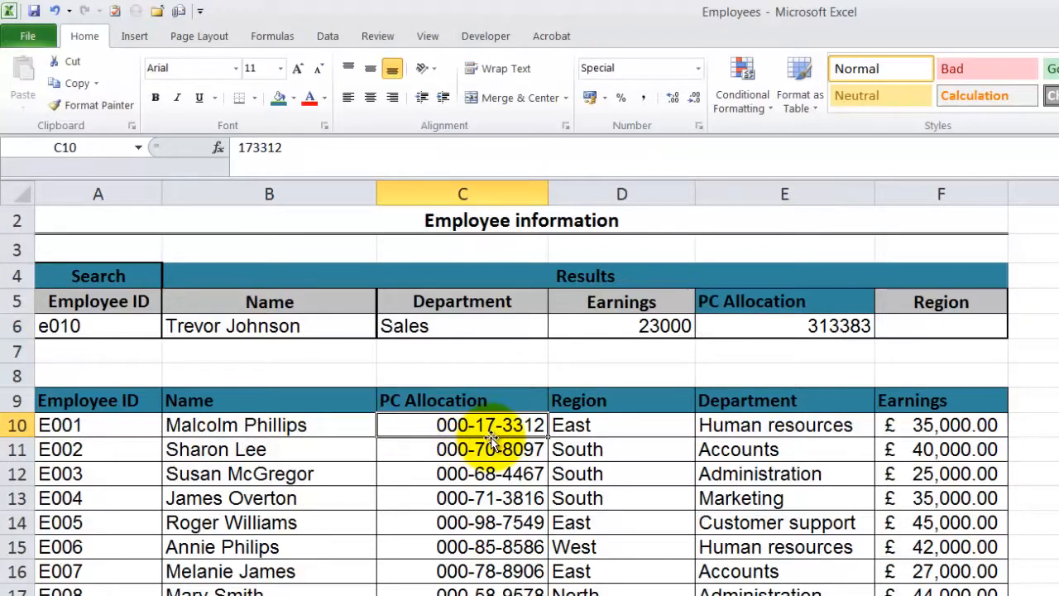
pyautogui.click(98, 106)
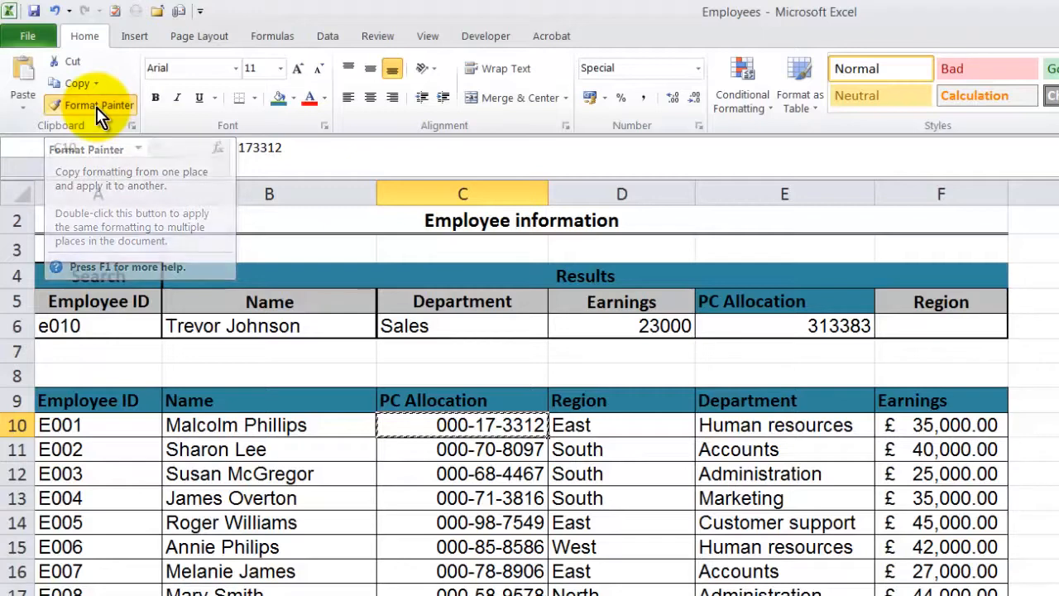
pyautogui.click(784, 333)
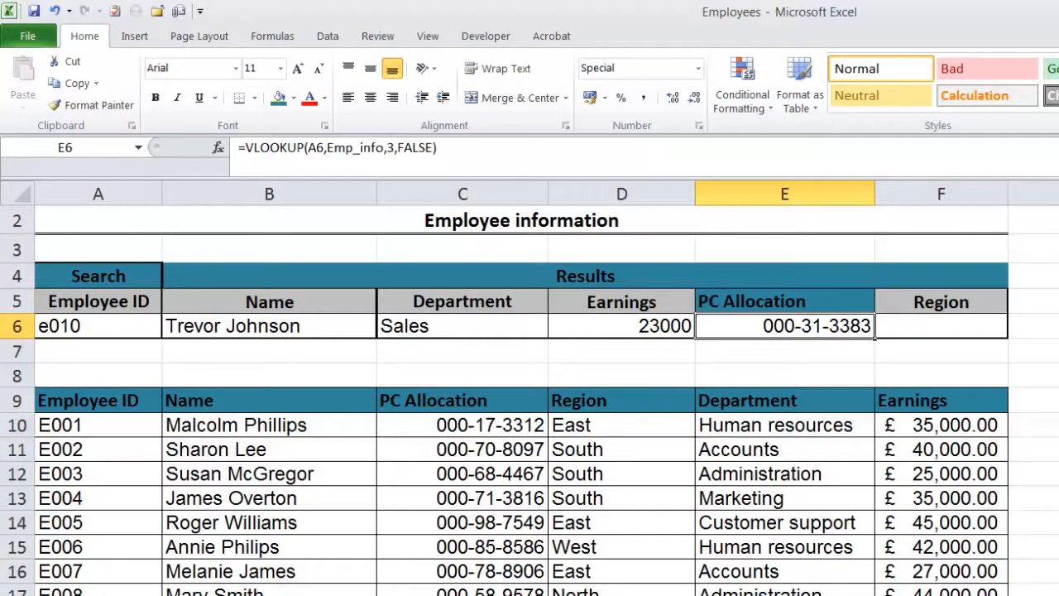
# Copy the currency formatting of the first Earnings entry, F10, onto the Earnings result cell D6 with Format Painter
pyautogui.click(955, 426)
pyautogui.click(112, 101)
pyautogui.click(654, 329)
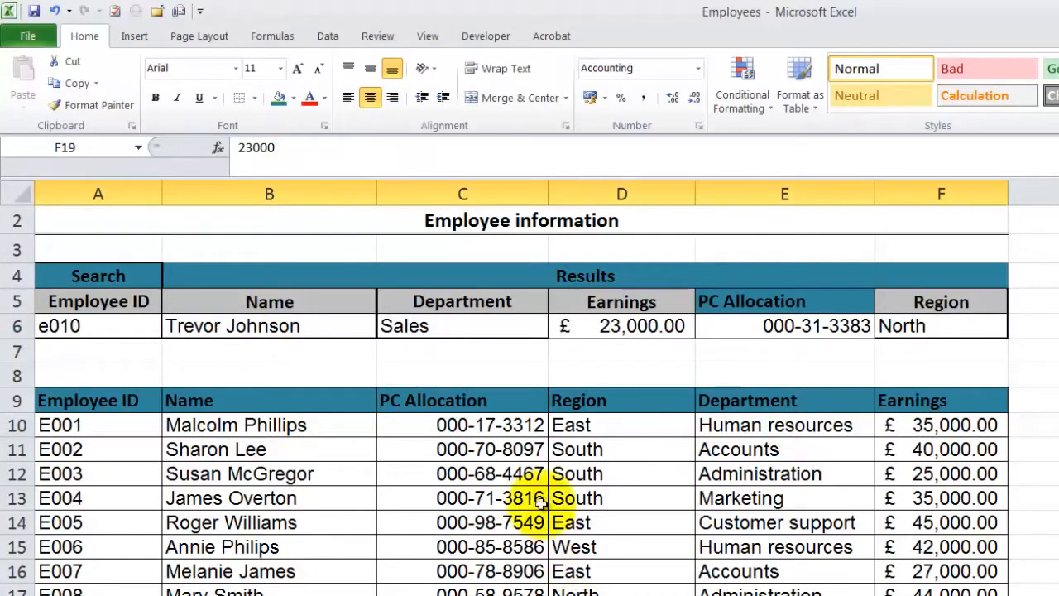
pyautogui.scroll(-15, 534, 444)
pyautogui.scroll(15, 513, 464)
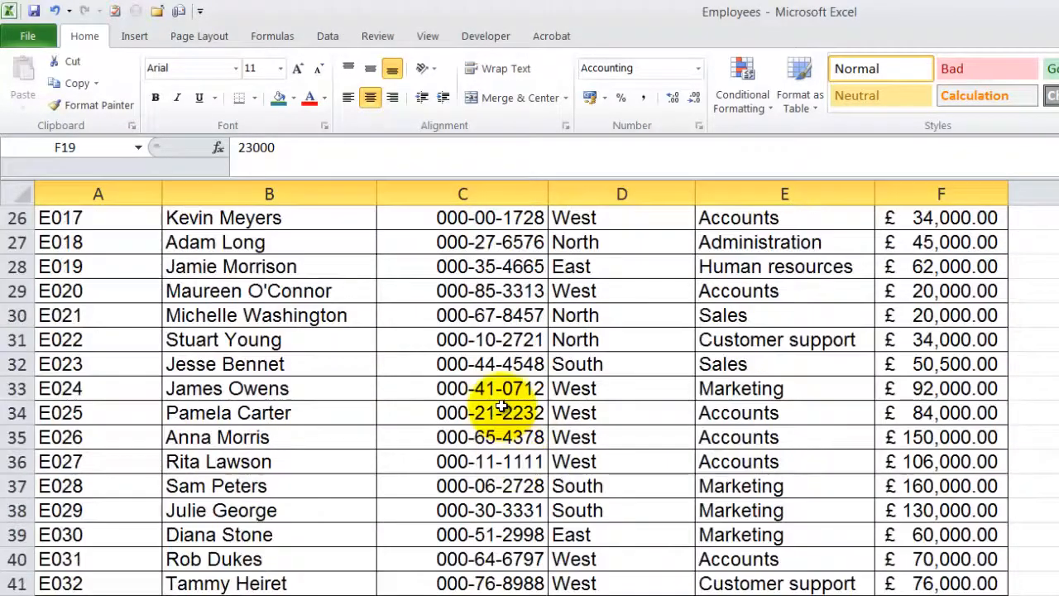
pyautogui.scroll(1, 501, 405)
pyautogui.click(640, 464)
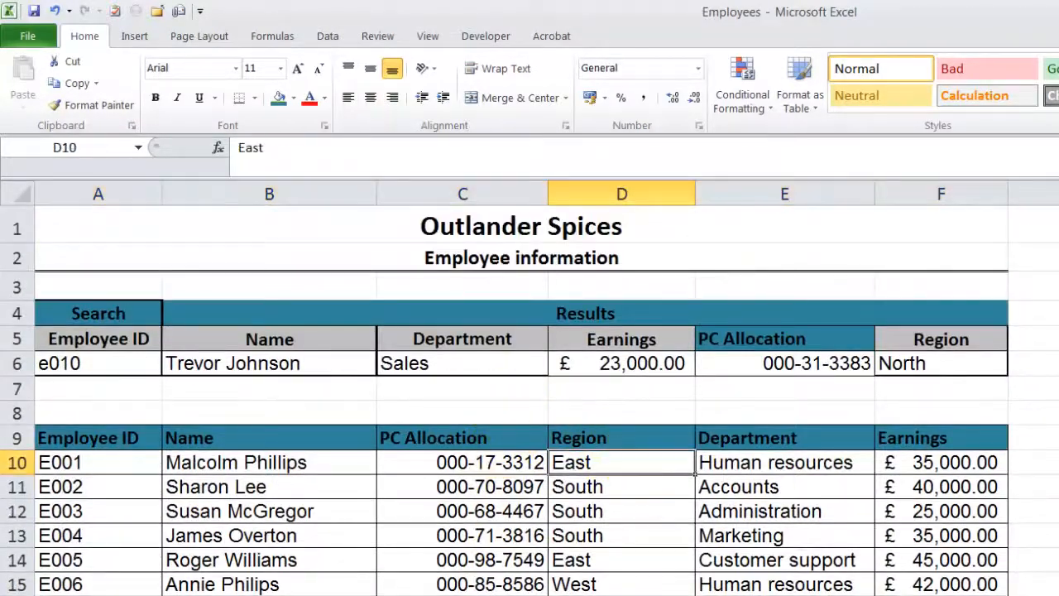